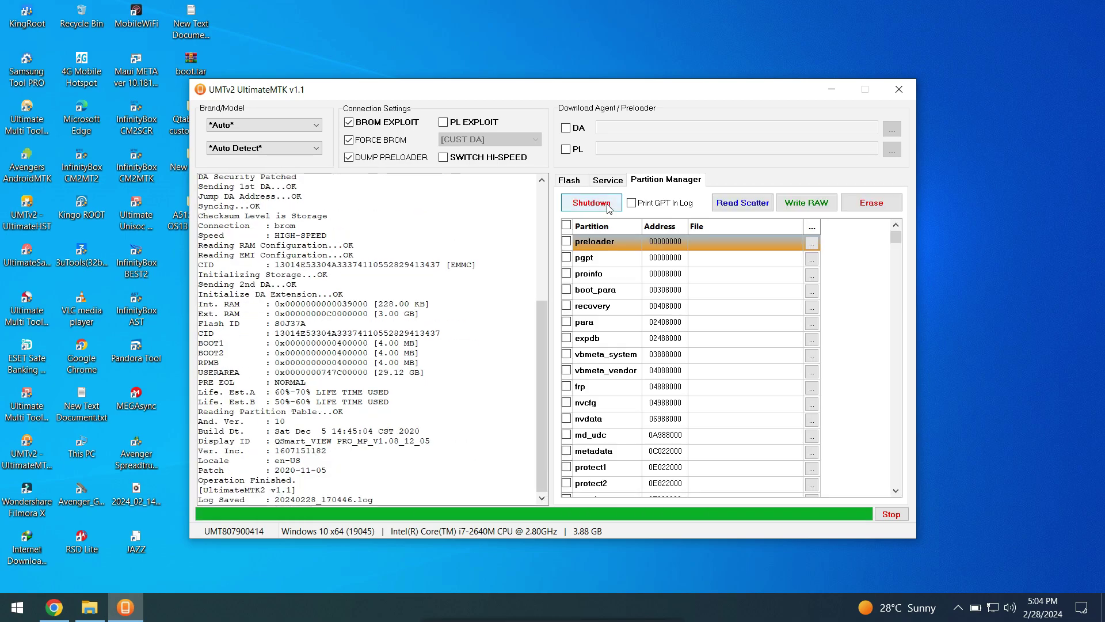
Step: Scroll the ticked partition list, then move the UMTv2 window to the upper right, clearing desktop space
key("Page_Down")
key("Page_Down")
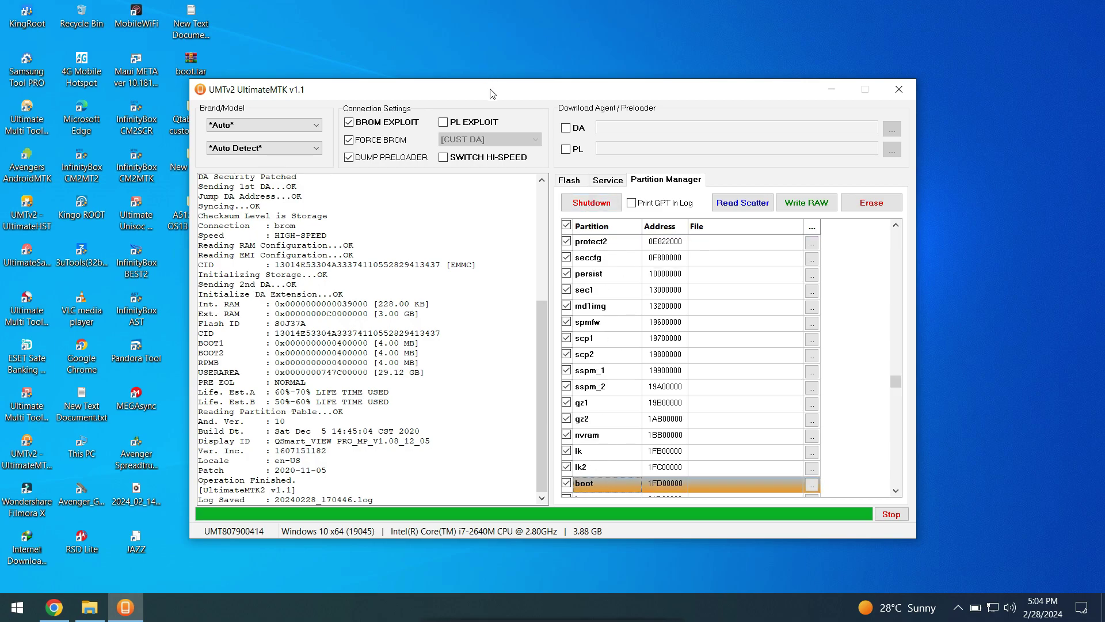
left_click_drag(493, 93, 628, 41)
left_click(258, 381)
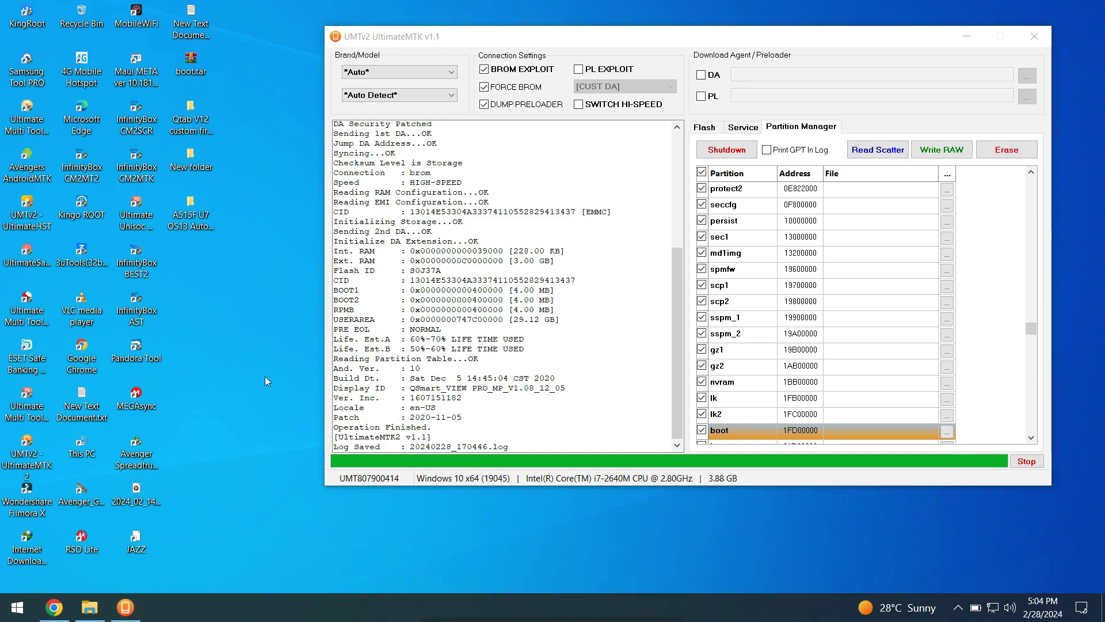
Step: Add a new desktop folder named 'Qsmart view pro', then return to UMTv2
right_click(265, 375)
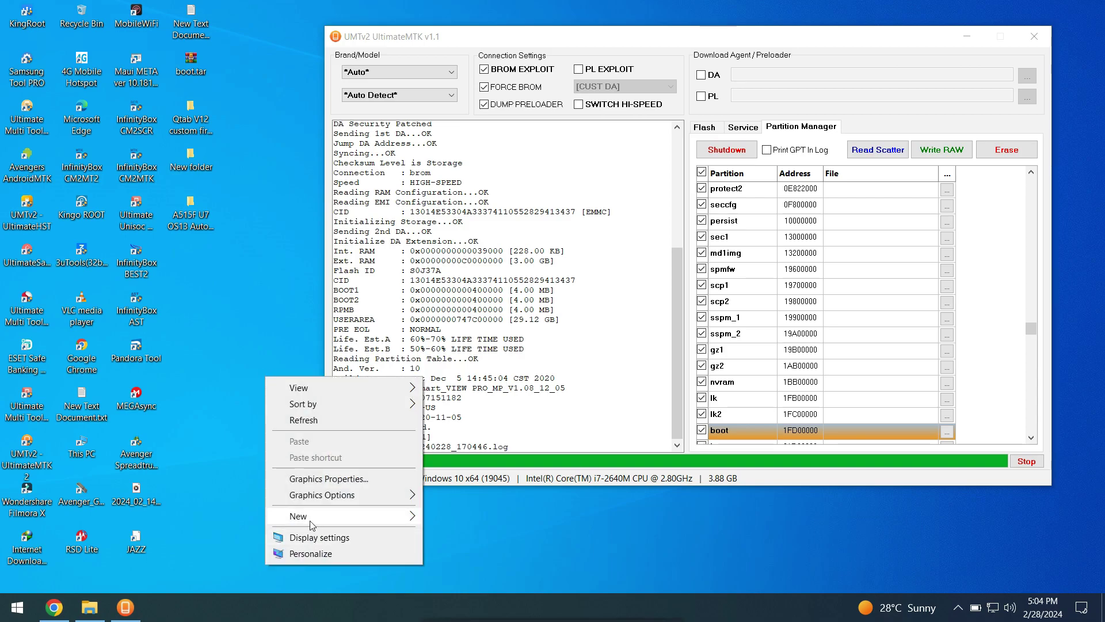
mouse_move(311, 524)
left_click(448, 414)
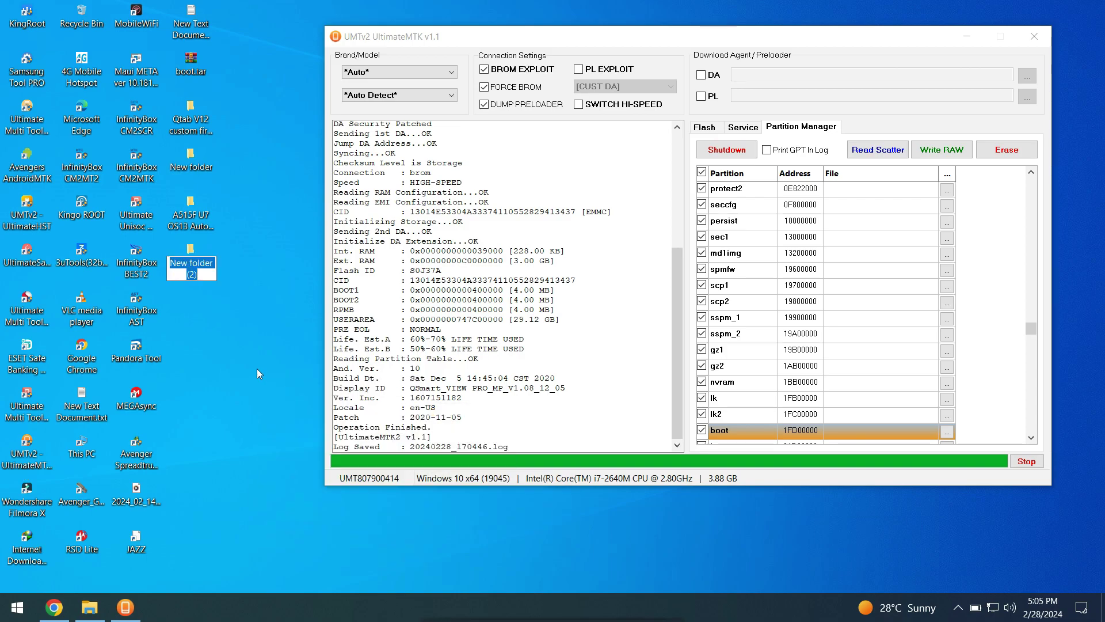
type("Qm")
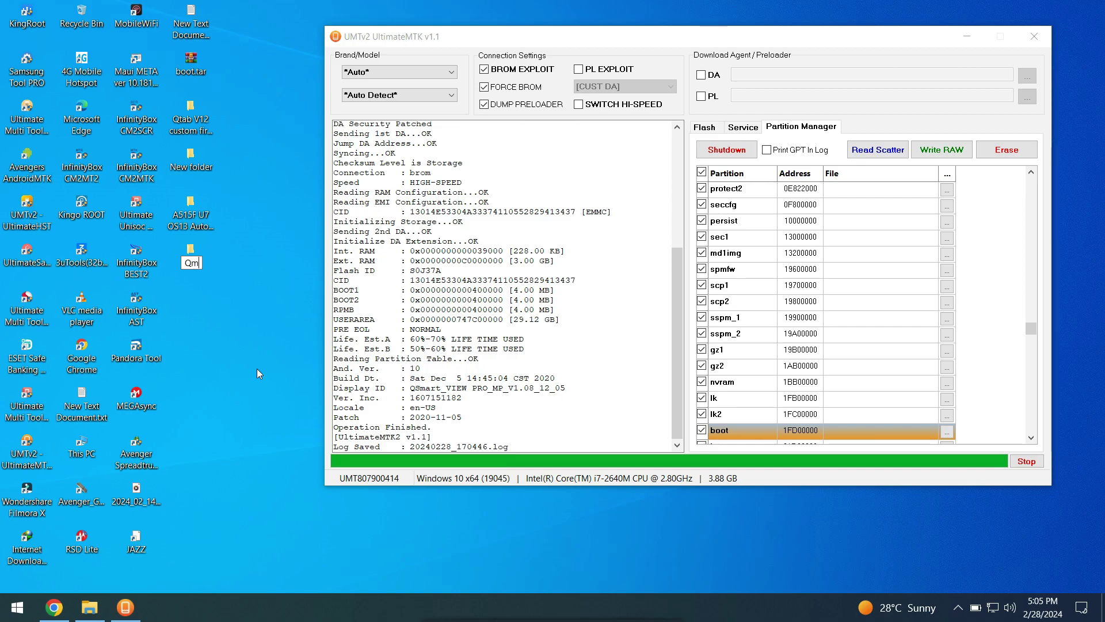
key("BackSpace")
type("smart view")
key("Return")
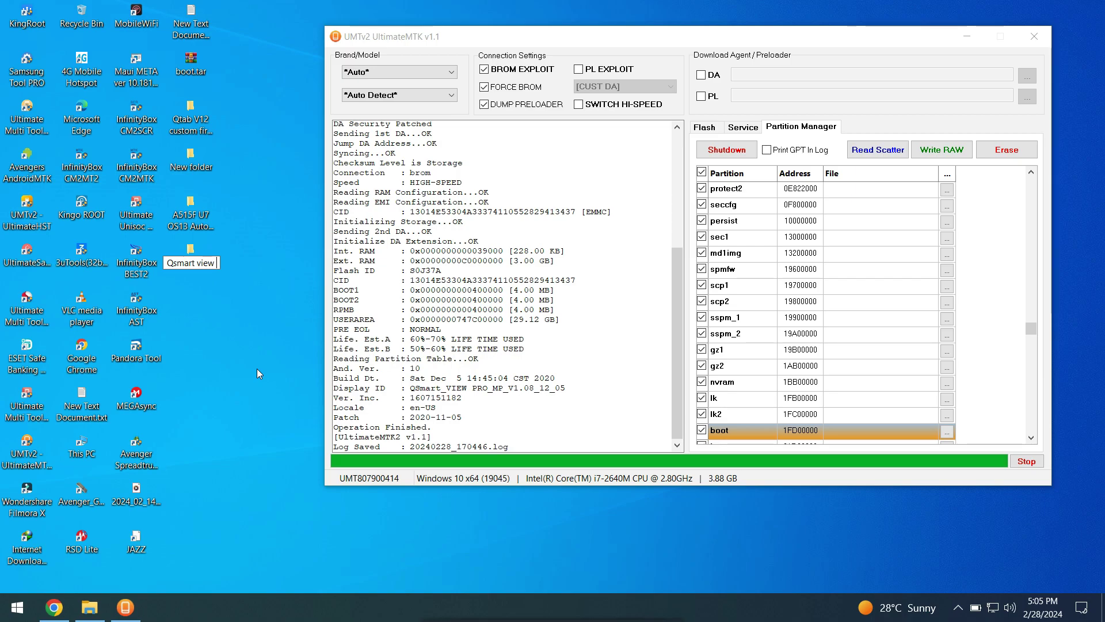
type("pro")
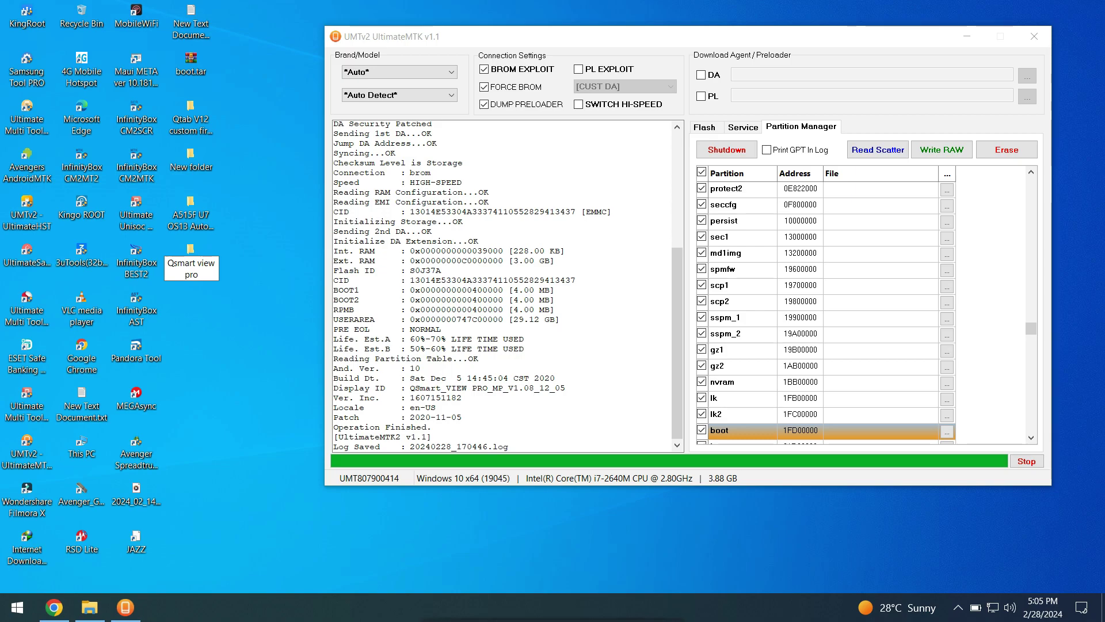
left_click(384, 346)
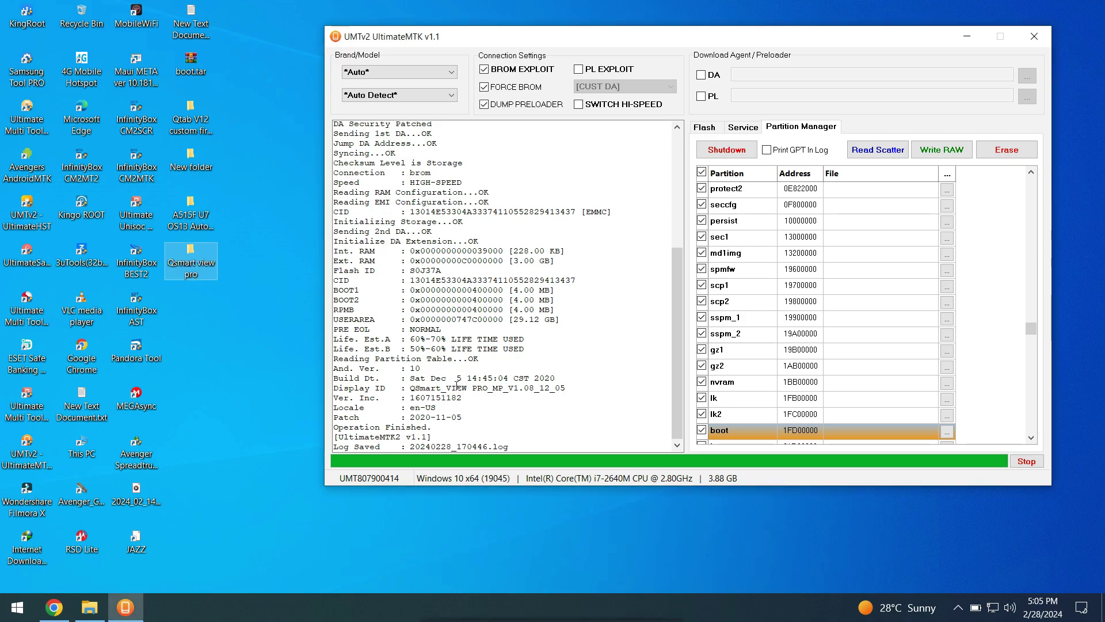
Step: Select the QSmart_VIEW Display ID line in the log
left_click_drag(411, 388, 469, 389)
right_click(478, 392)
left_click(536, 397)
triple_click(453, 388)
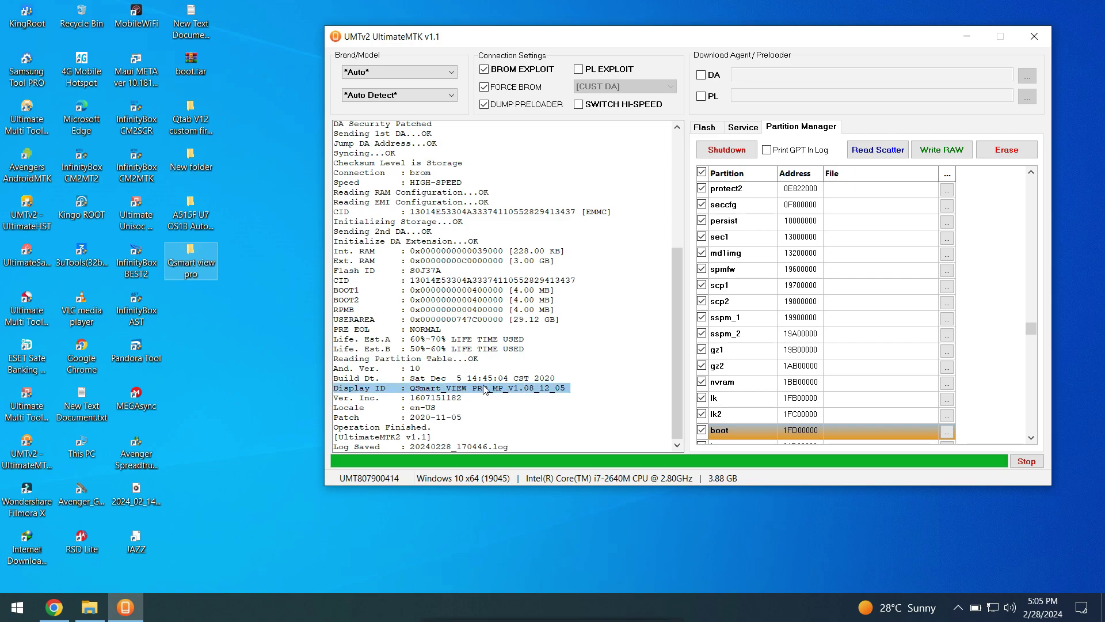
Step: Start Read Scatter without Userdata, targeting the desktop's Qsmart view pro folder
left_click(887, 155)
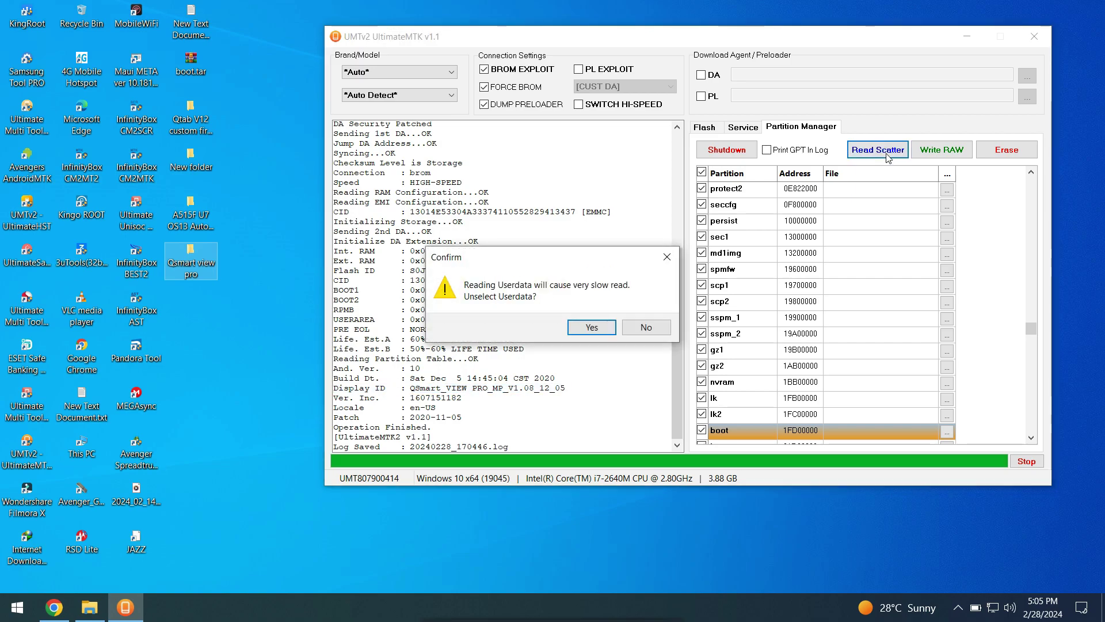
left_click(604, 327)
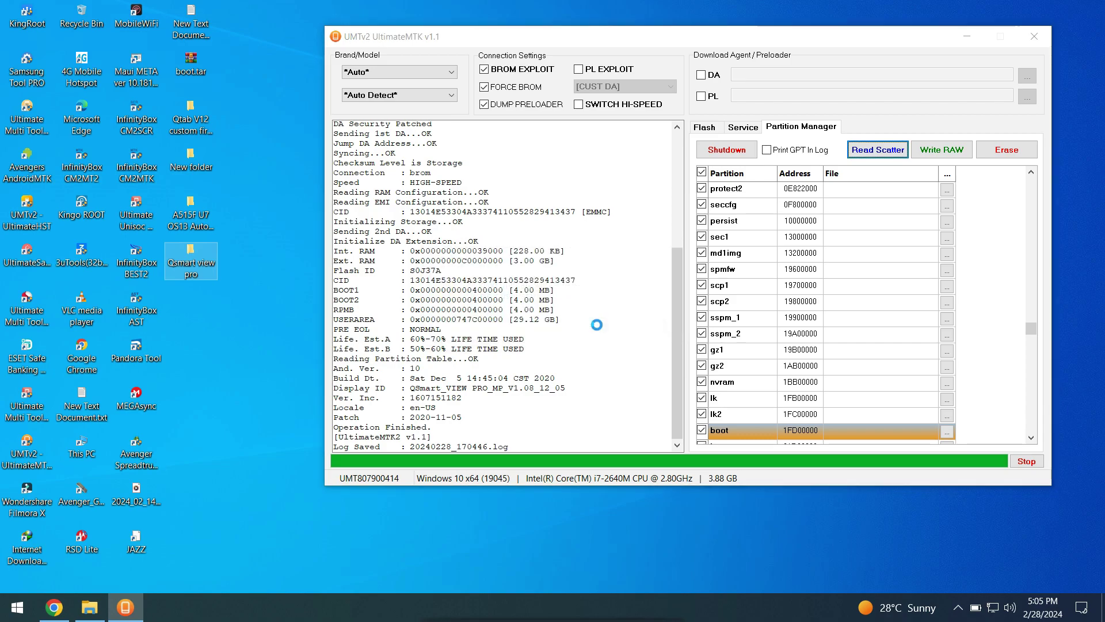
left_click(610, 324)
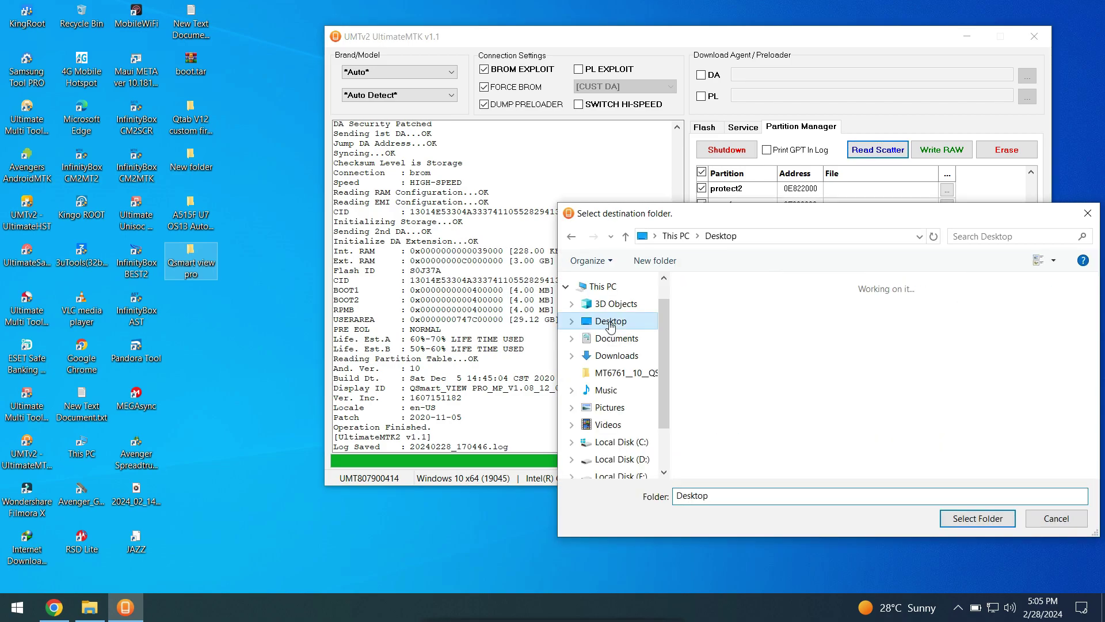
double_click(808, 339)
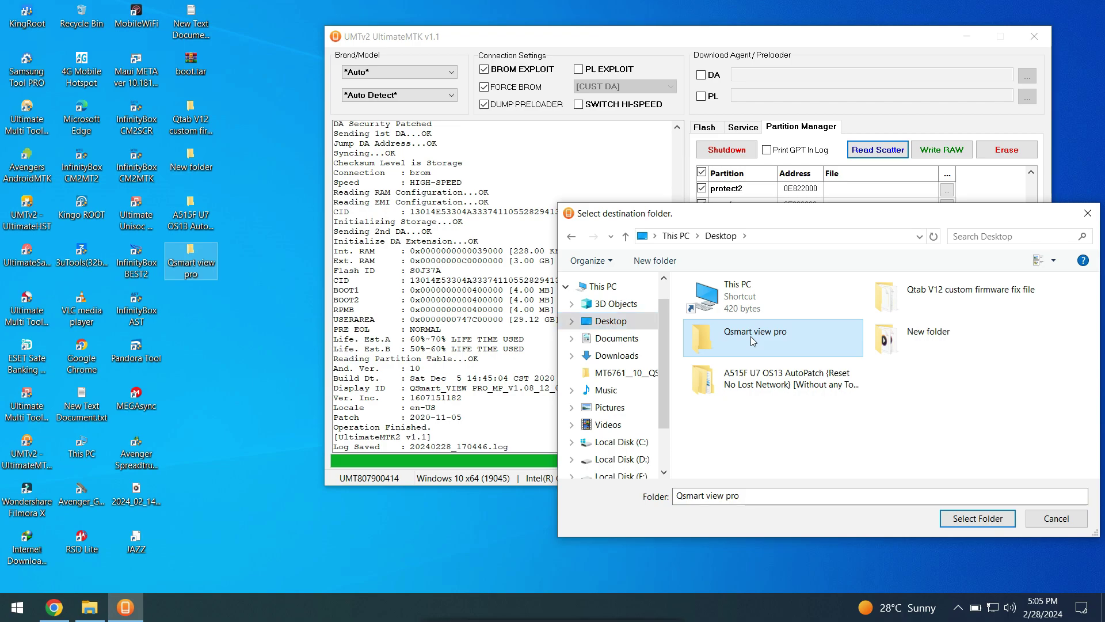
left_click(959, 518)
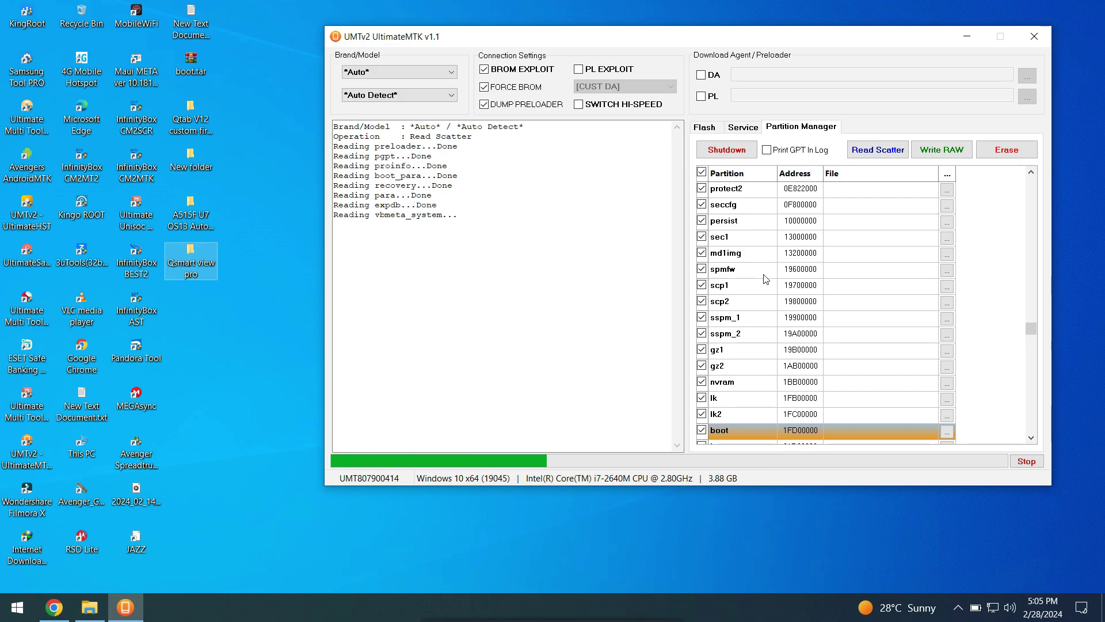
Step: Wait while partitions are read into Qsmart view pro, through frp and into nvcfg
mouse_move(657, 613)
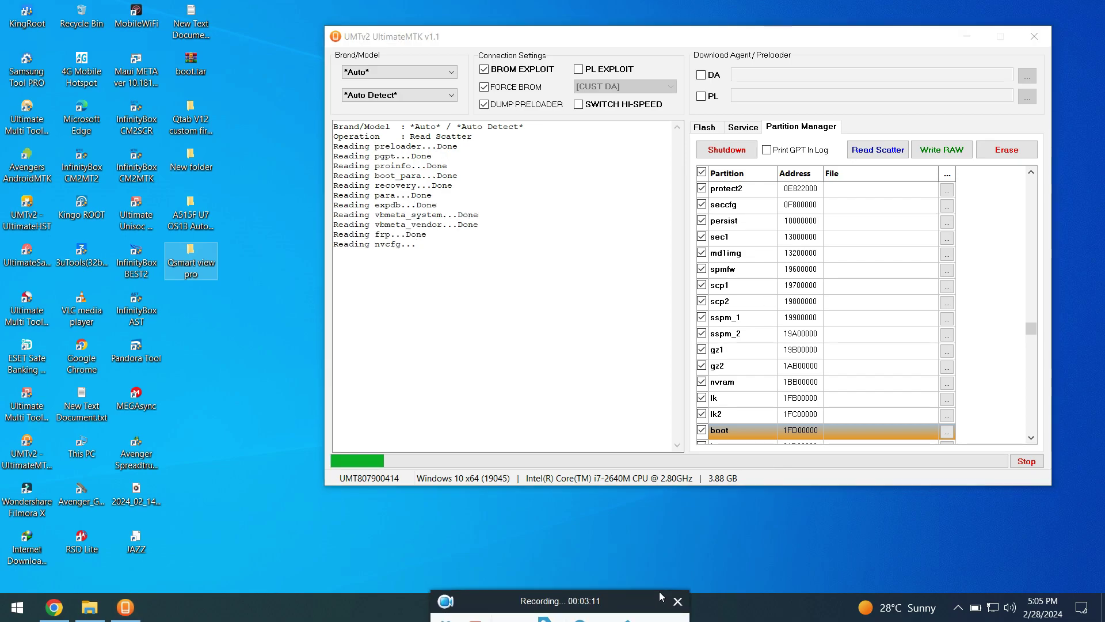
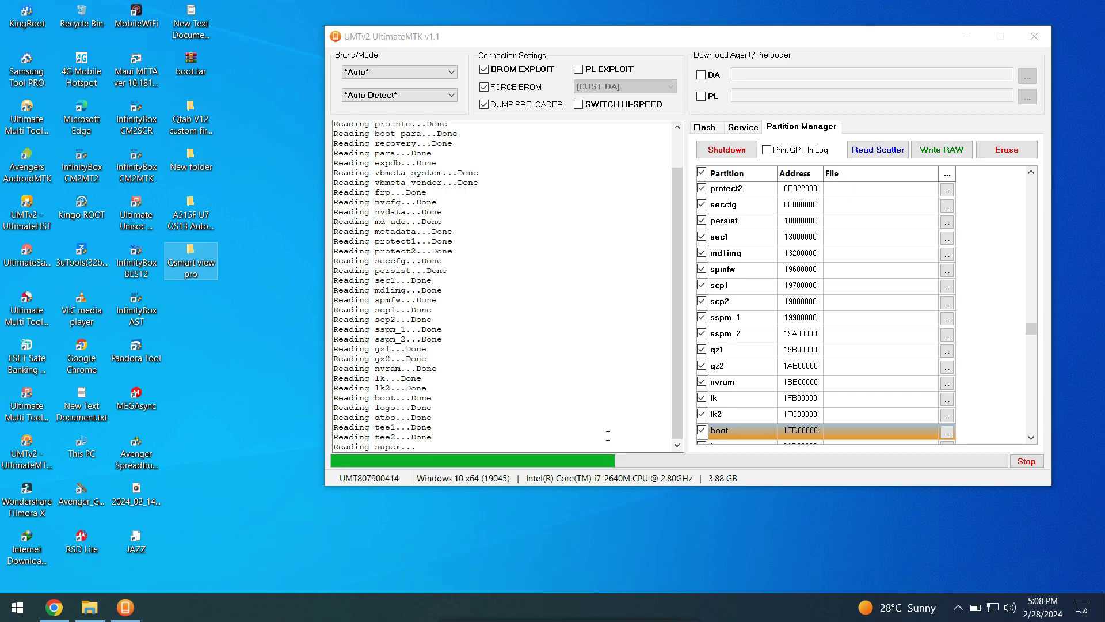
Step: Review the partitions read so far in the log, then move the tool window left and down
scroll(641, 303, "up", 2)
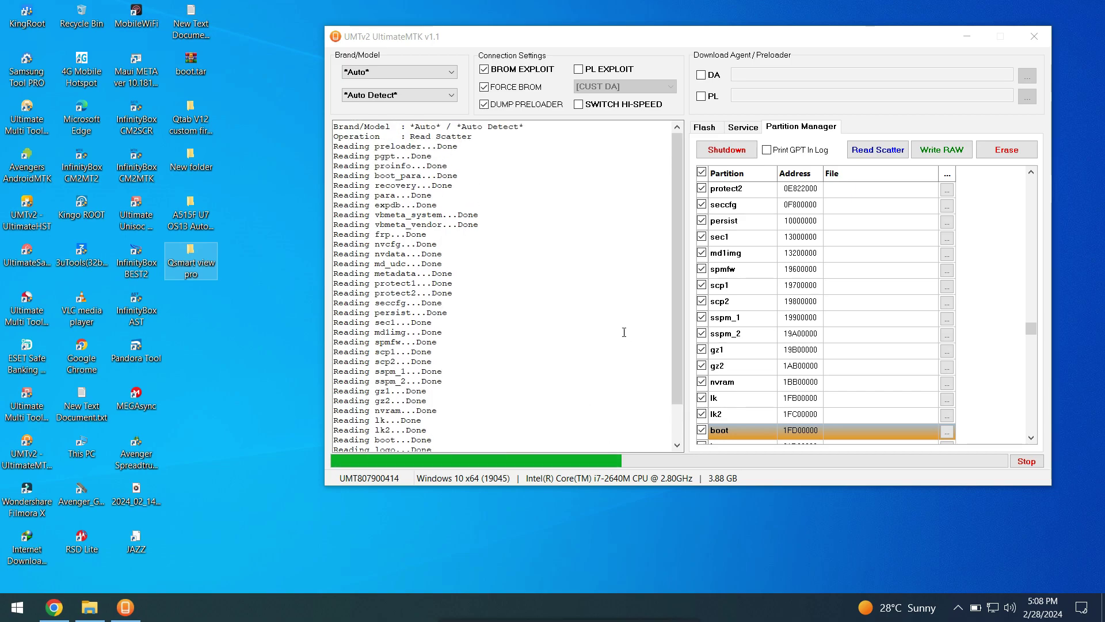
scroll(598, 327, "down", 2)
scroll(596, 328, "up", 2)
left_click_drag(625, 44, 595, 86)
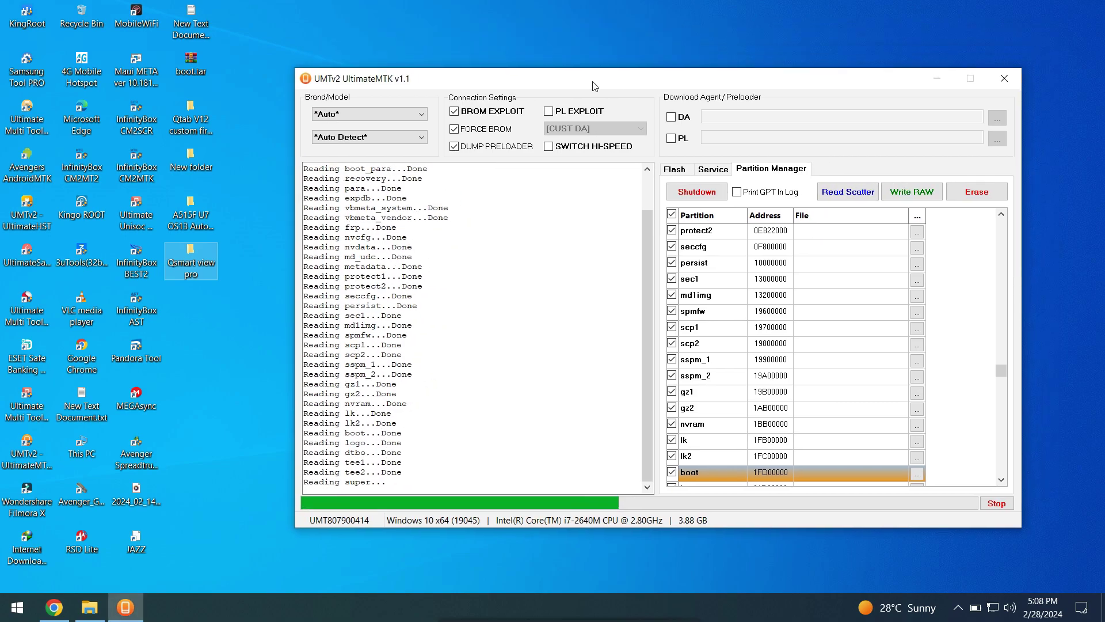
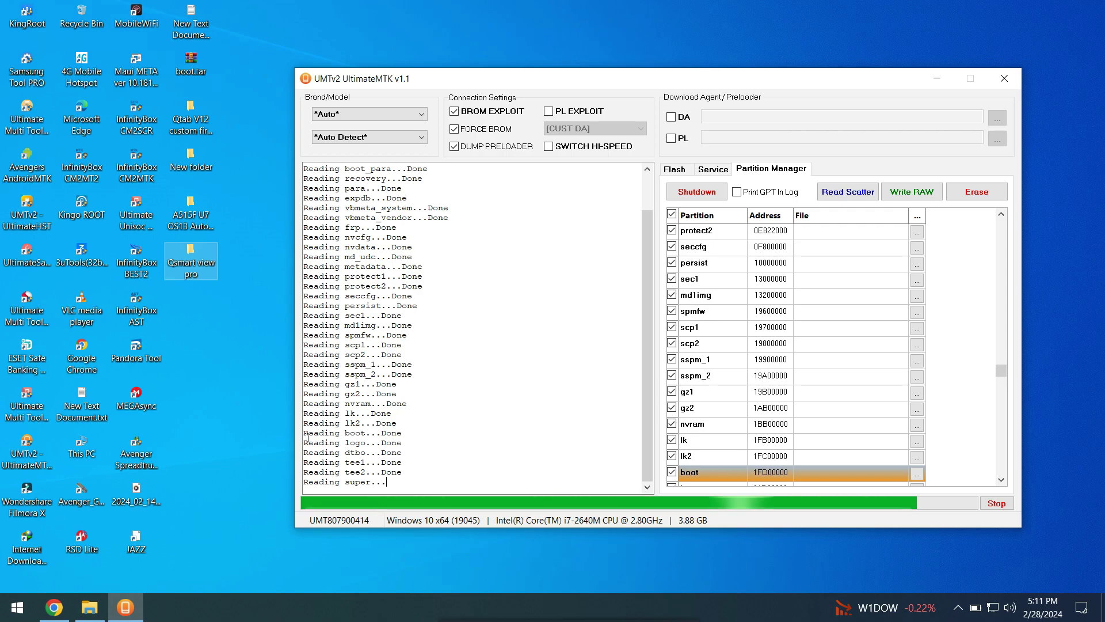
Step: Create 'New Text Document (3).txt' on the desktop with its default name and open it in Notepad
left_click(227, 402)
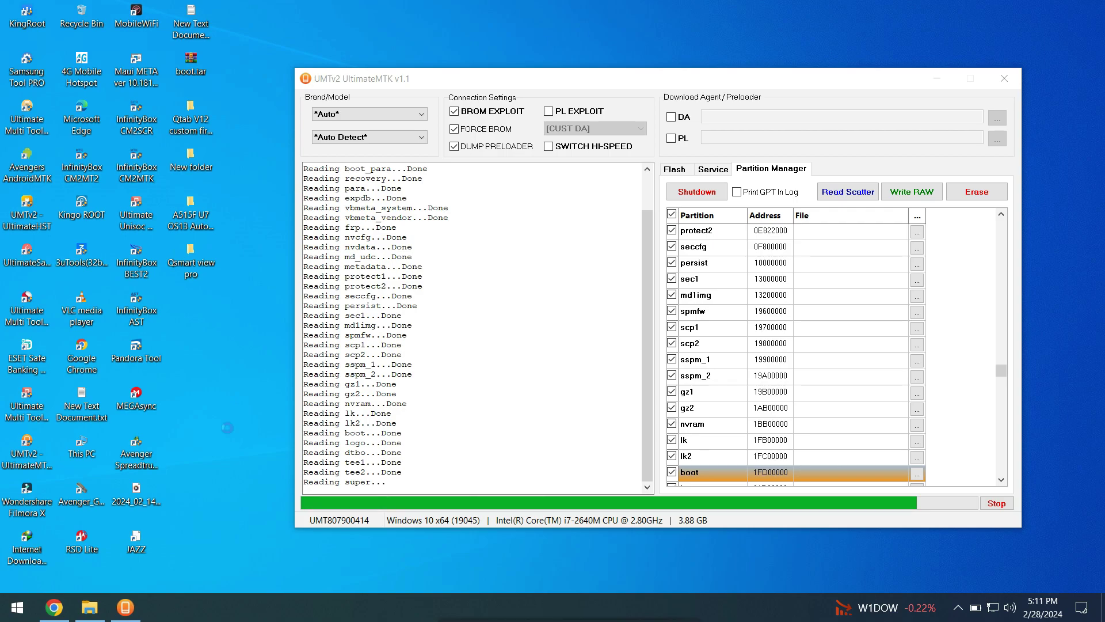
right_click(228, 427)
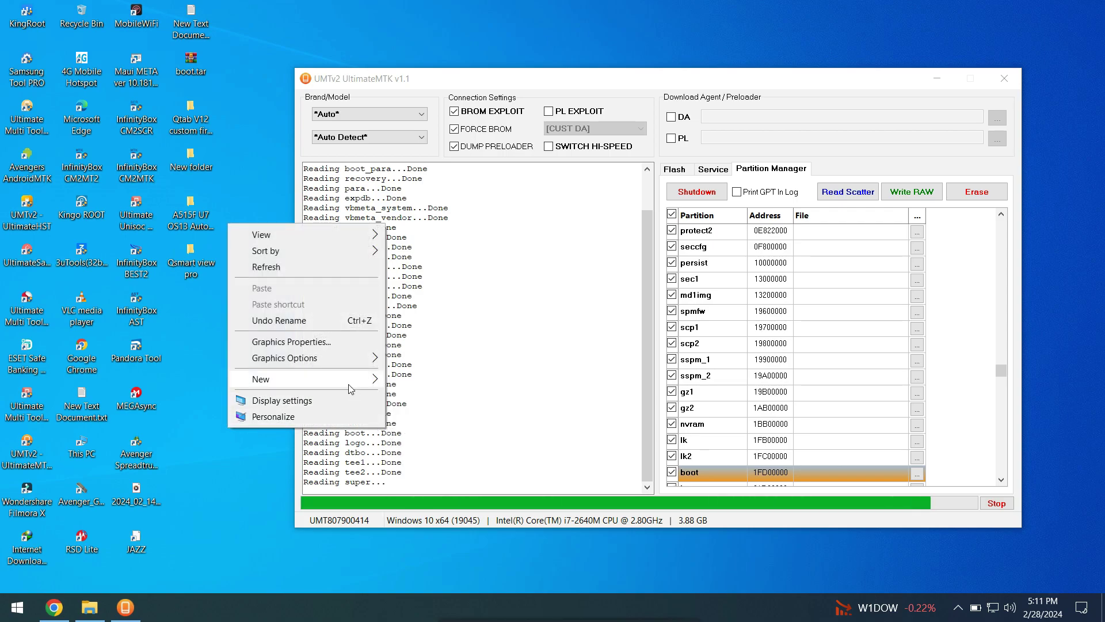
mouse_move(349, 380)
left_click(440, 468)
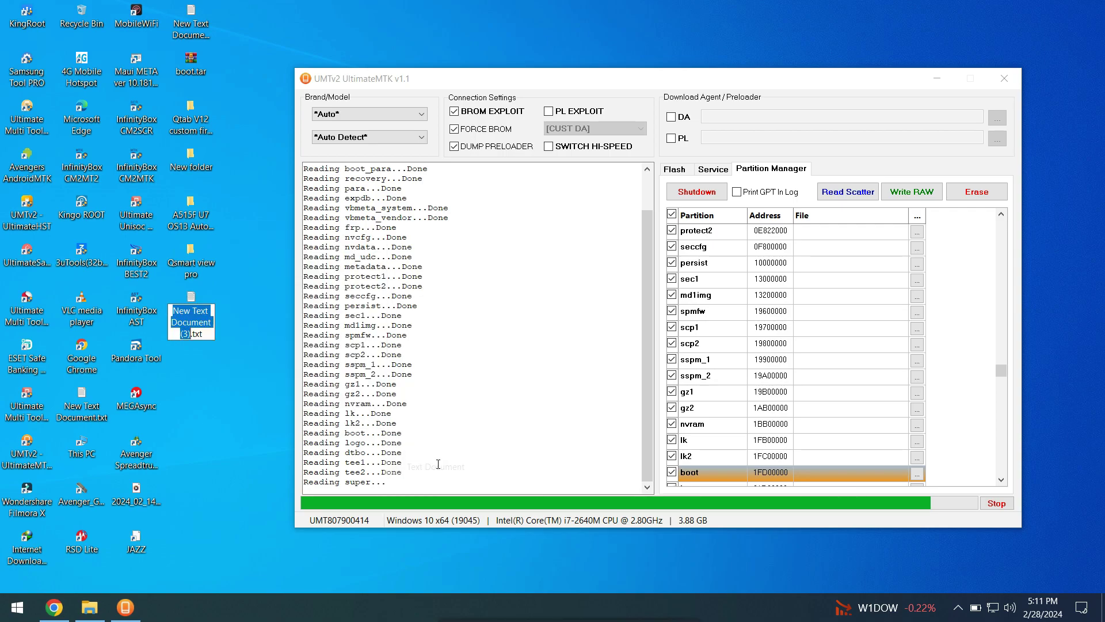
left_click(210, 328)
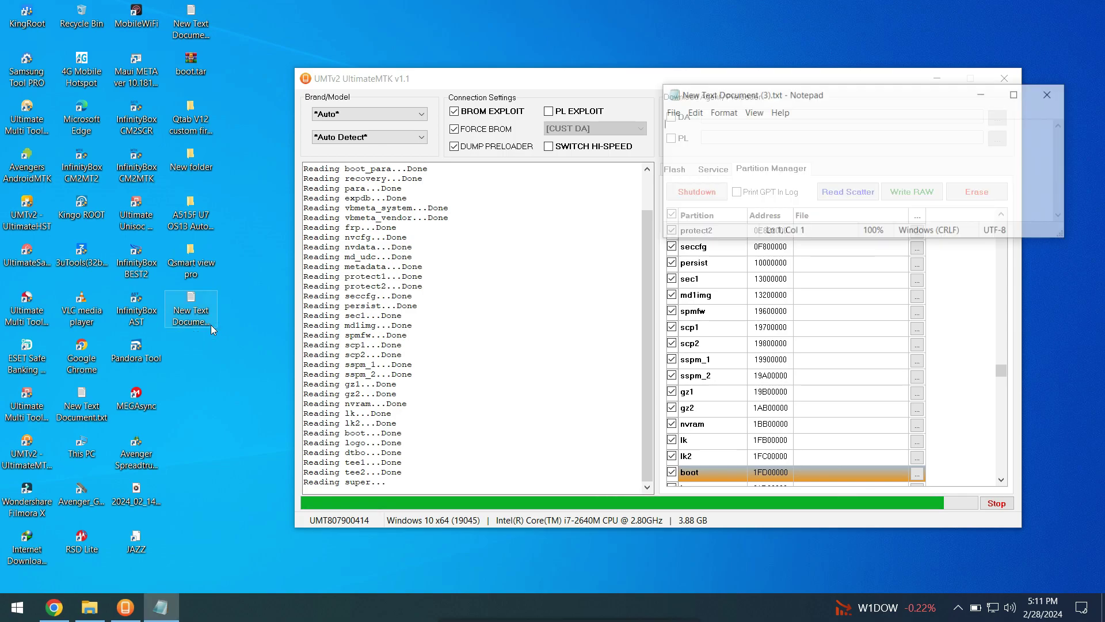
left_click_drag(844, 84, 803, 234)
left_click_drag(611, 284, 665, 277)
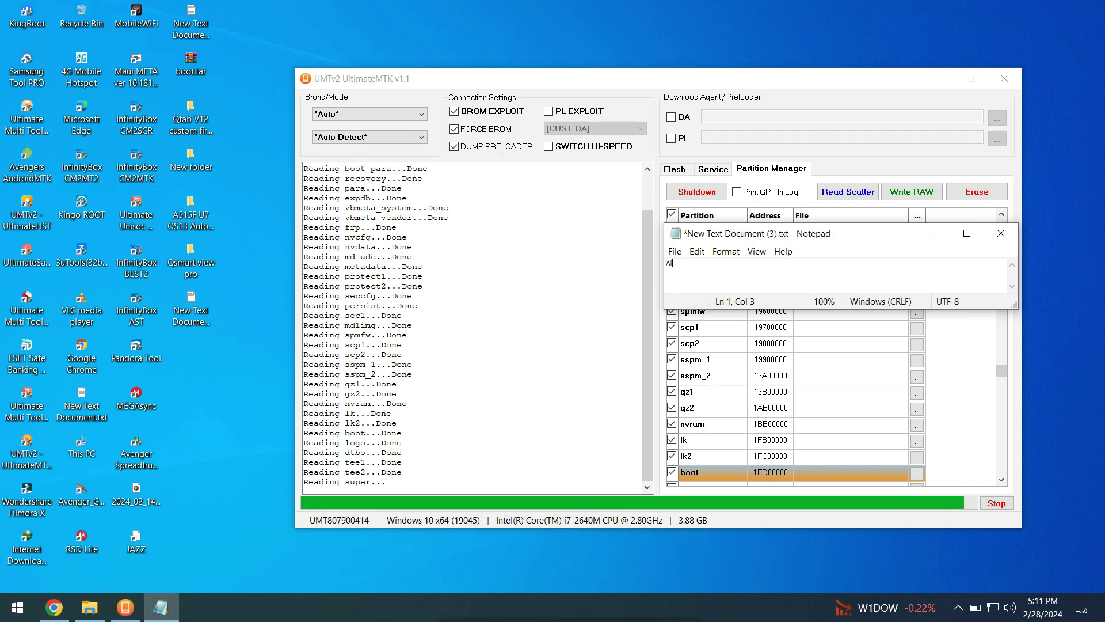
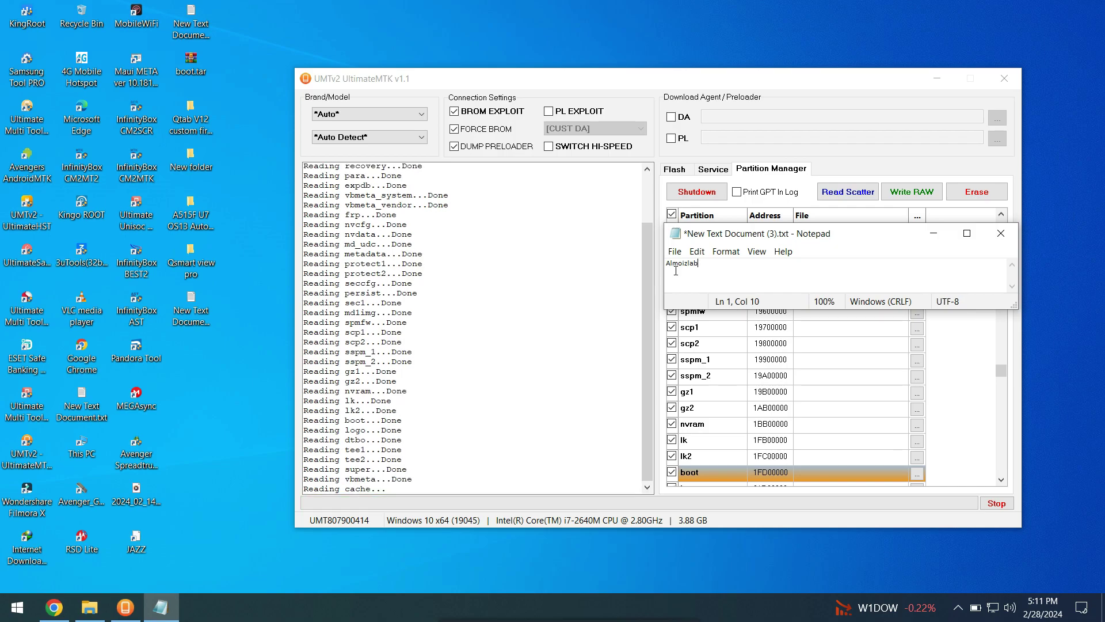
Step: Add 'password is' at the start of the line, before the password
key("ctrl+a")
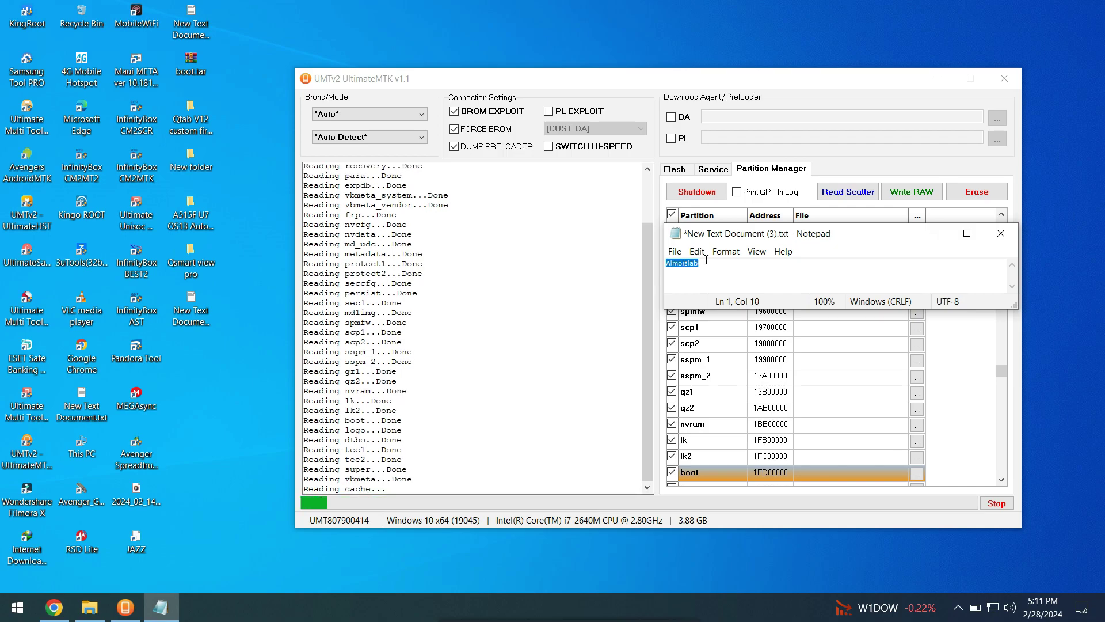
left_click(712, 266)
left_click(667, 265)
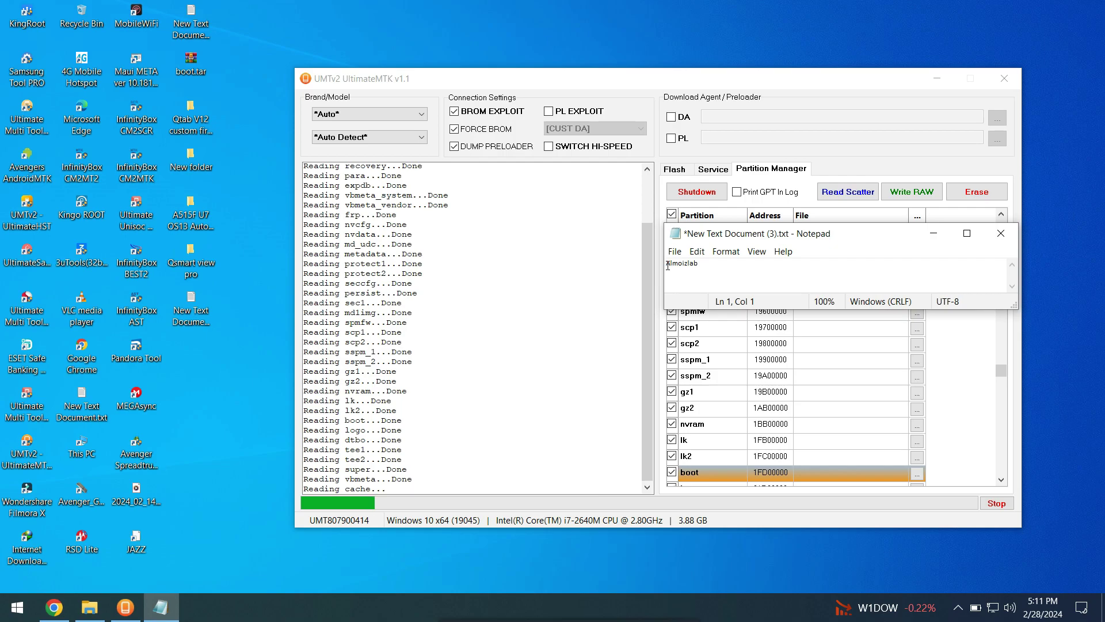
left_click_drag(668, 265, 707, 261)
left_click(722, 273)
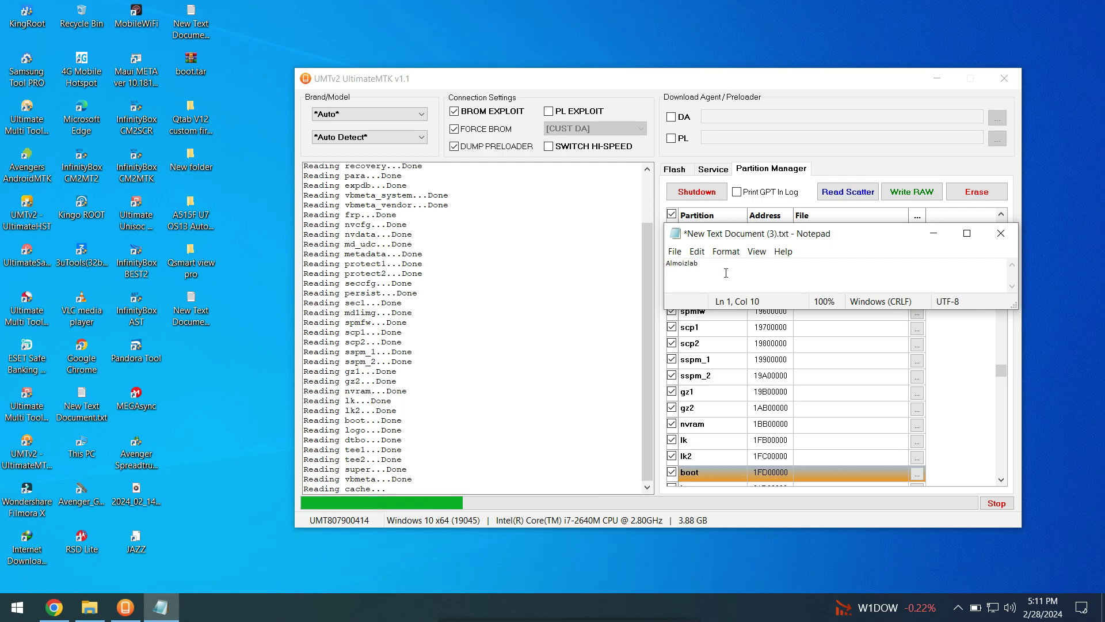
left_click(667, 263)
type("@")
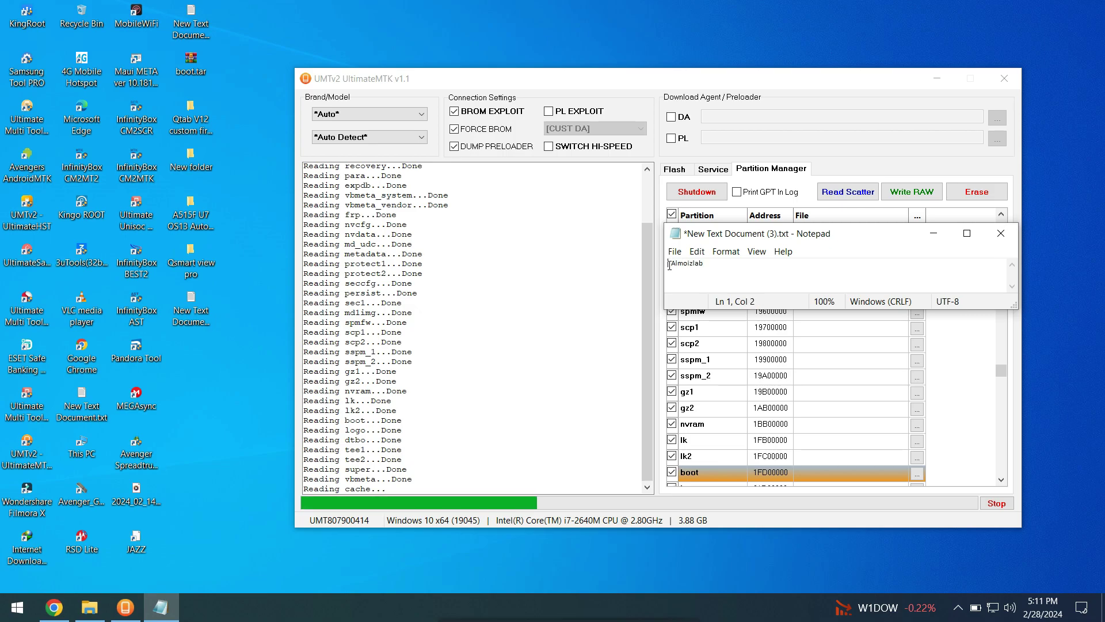
type("assword| ")
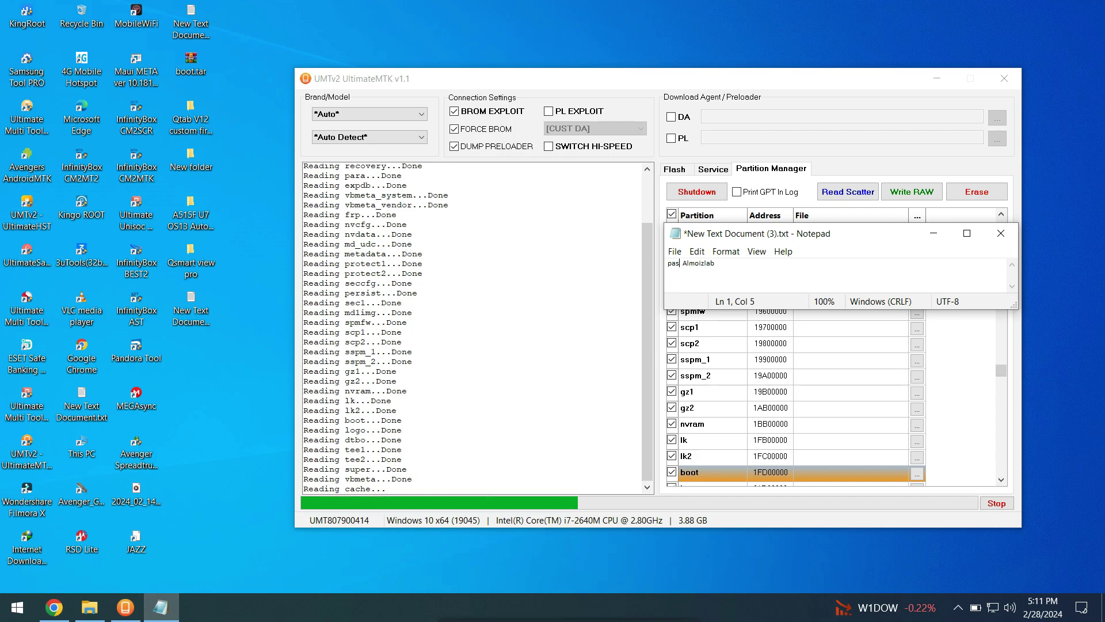
type("s")
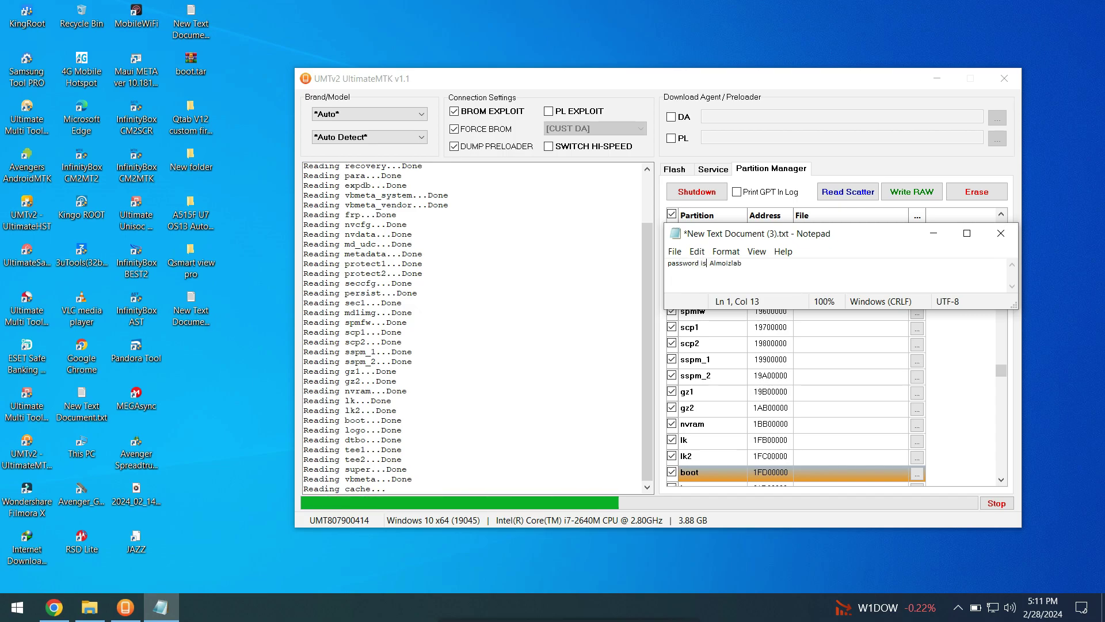
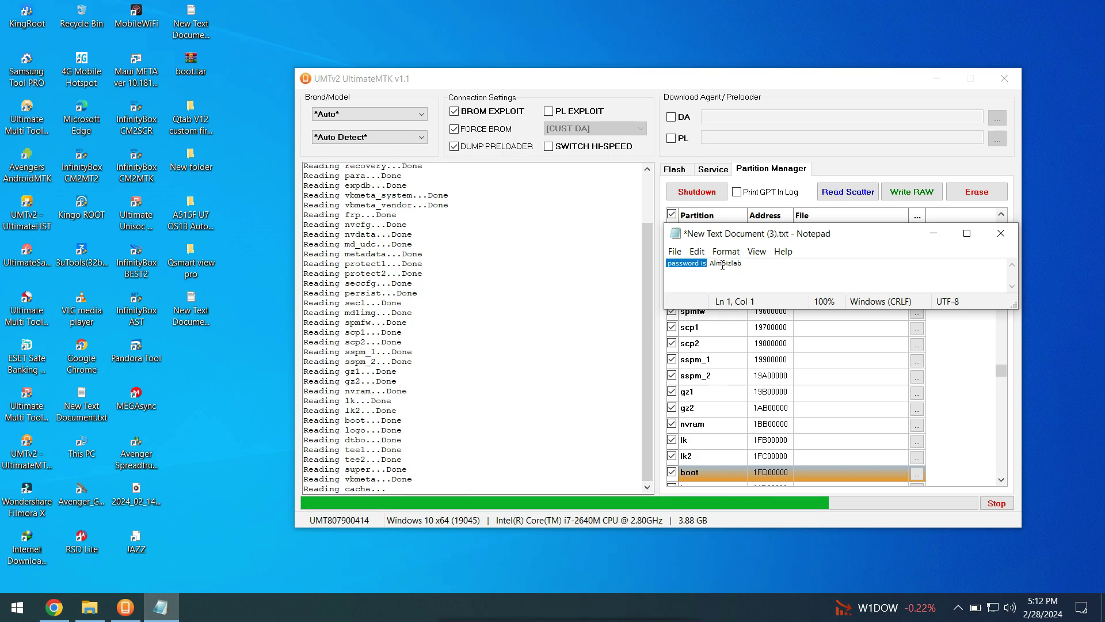
Step: Select the password value, then close New Text Document (3).txt in Notepad without saving
left_click(709, 263)
left_click_drag(709, 265, 752, 265)
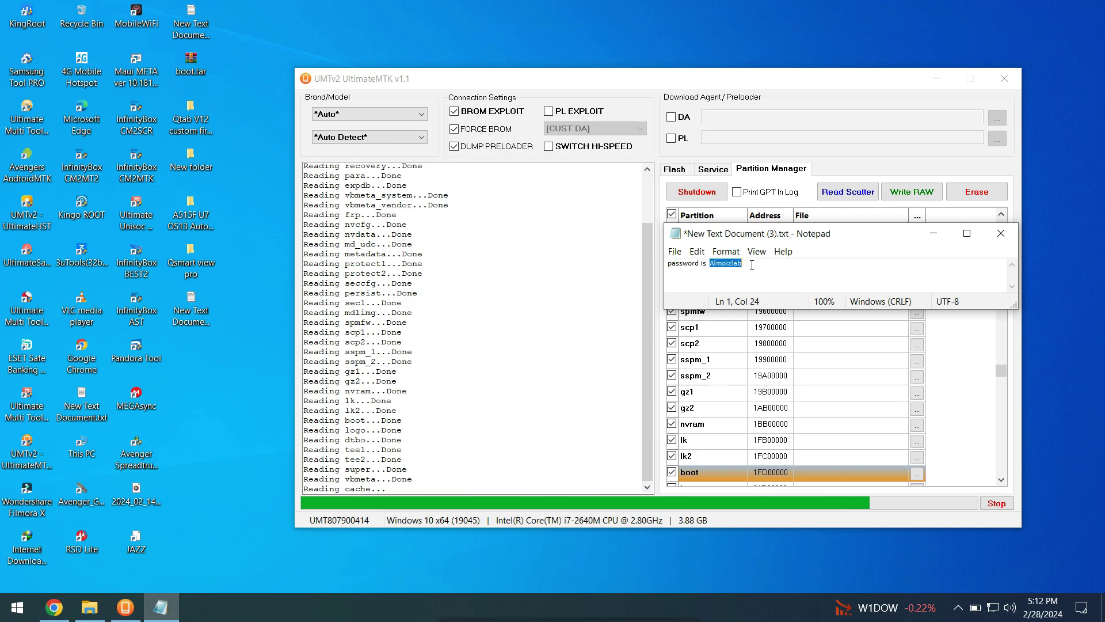
left_click(1000, 240)
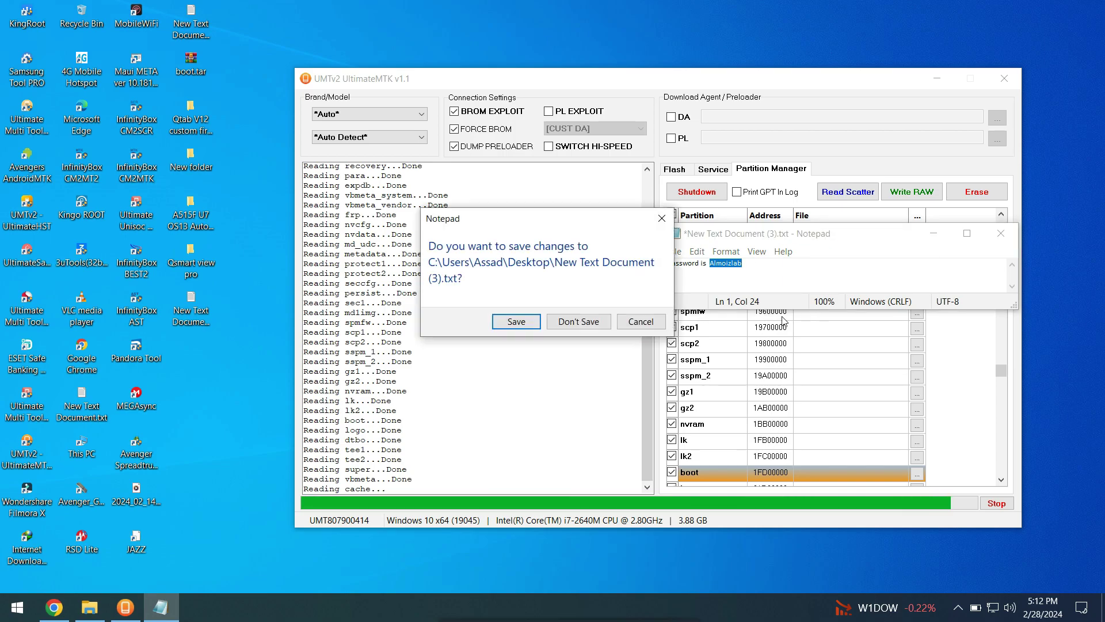
left_click(578, 322)
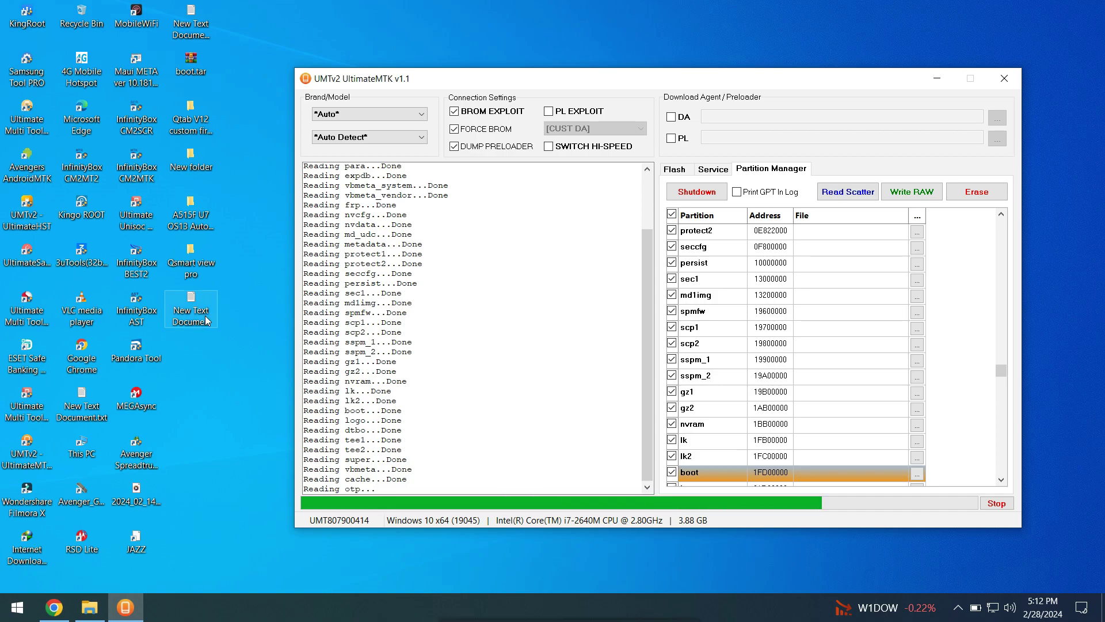
Step: After the partition read saves MT6761_Anrdoid_scatter.txt, reboot the phone with Shutdown in Partition Manager
left_click(208, 396)
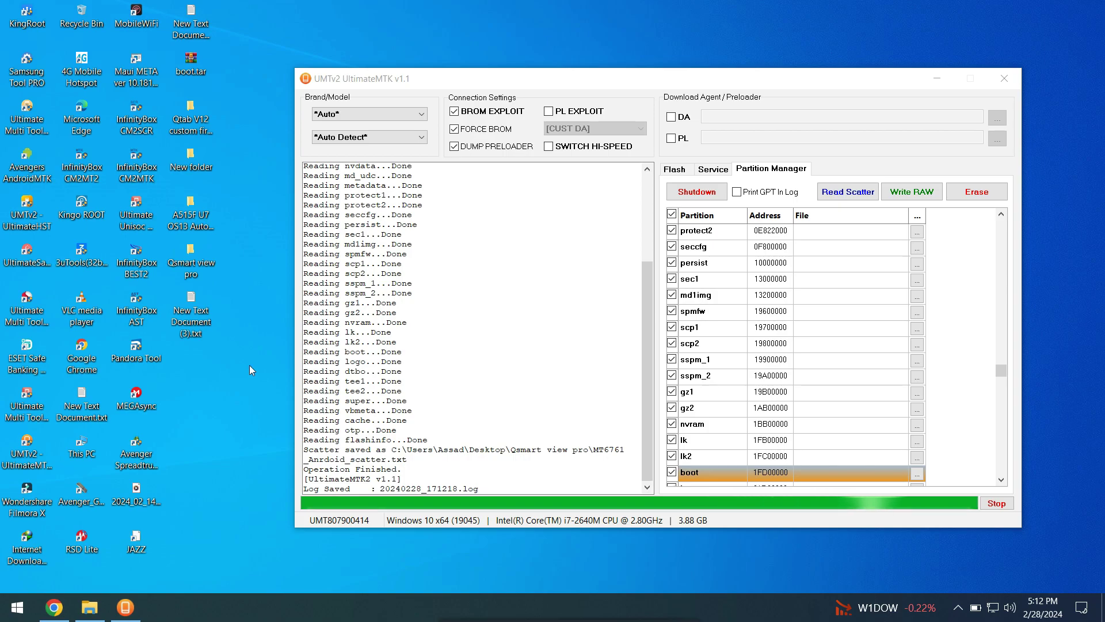
left_click(712, 196)
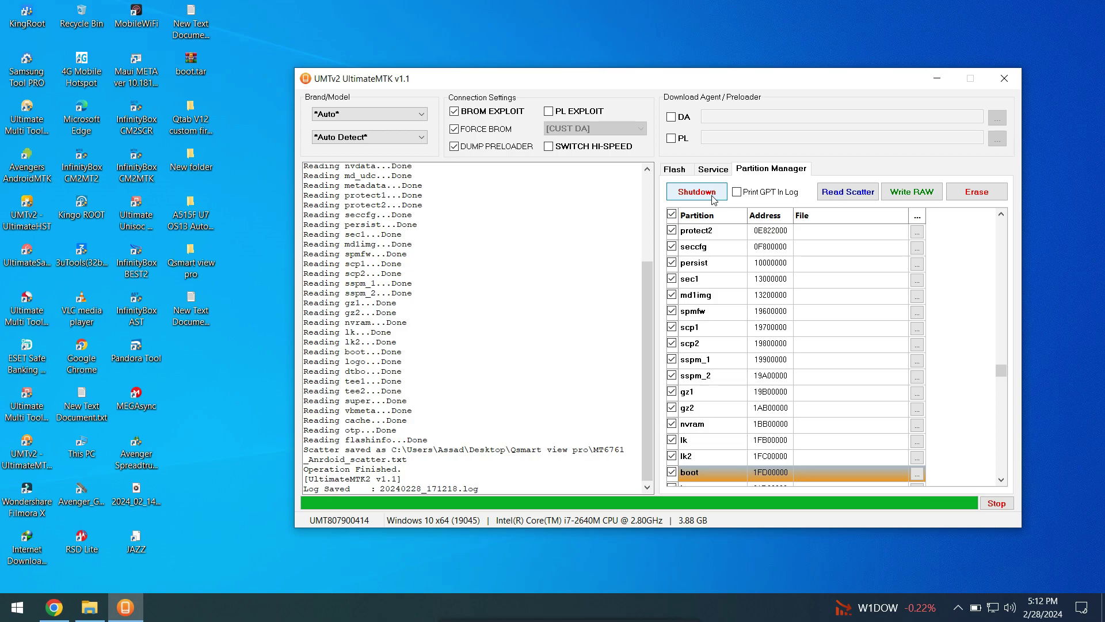
left_click(713, 197)
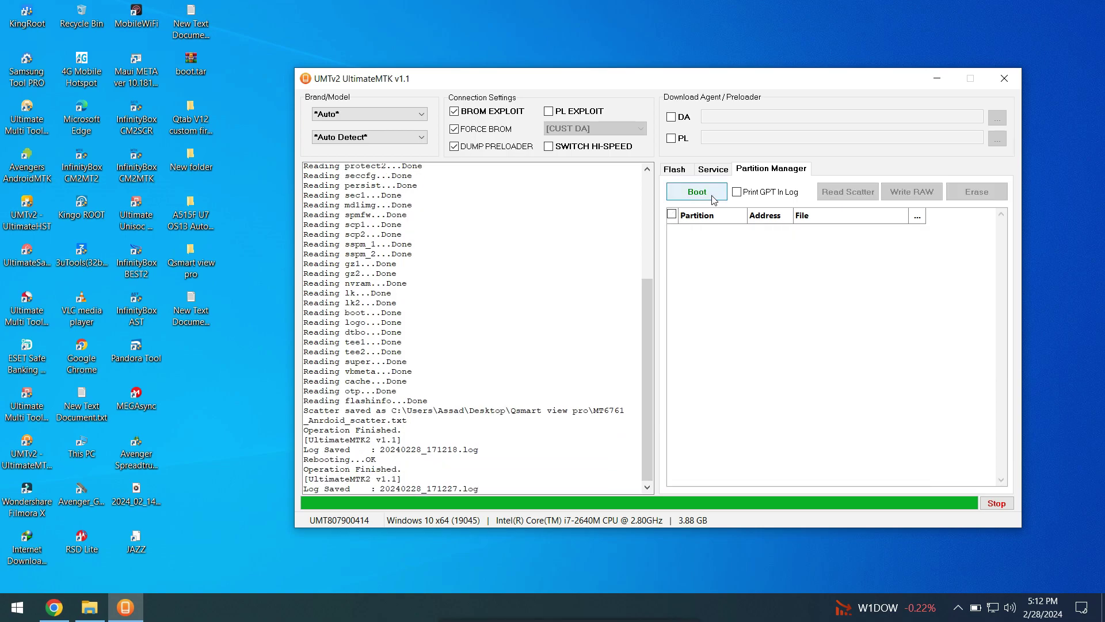